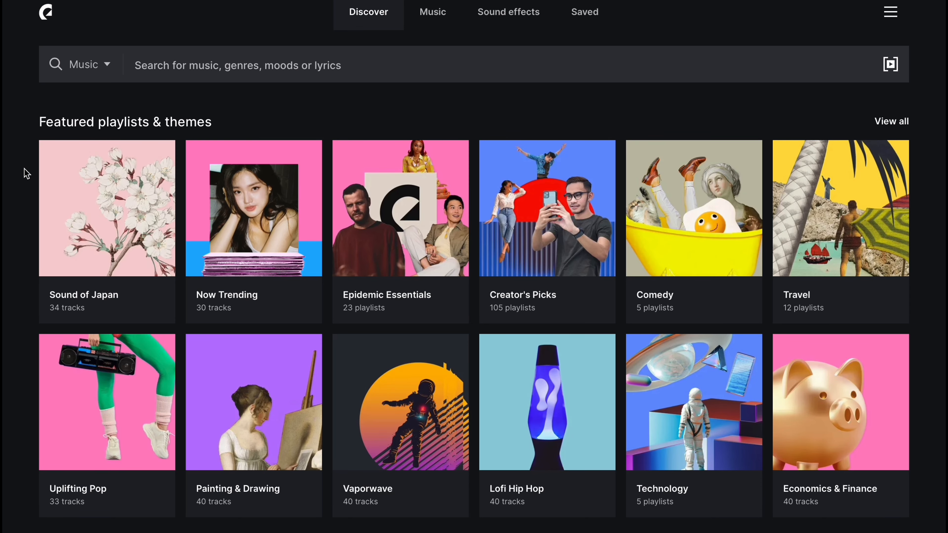
Step: Browse the featured playlists, the music genres and moods, and the sound effects categories
{"action": "scroll", "coordinate": [26, 173], "scroll_direction": "down", "scroll_amount": 10}
{"action": "scroll", "coordinate": [25, 173], "scroll_direction": "down", "scroll_amount": 5}
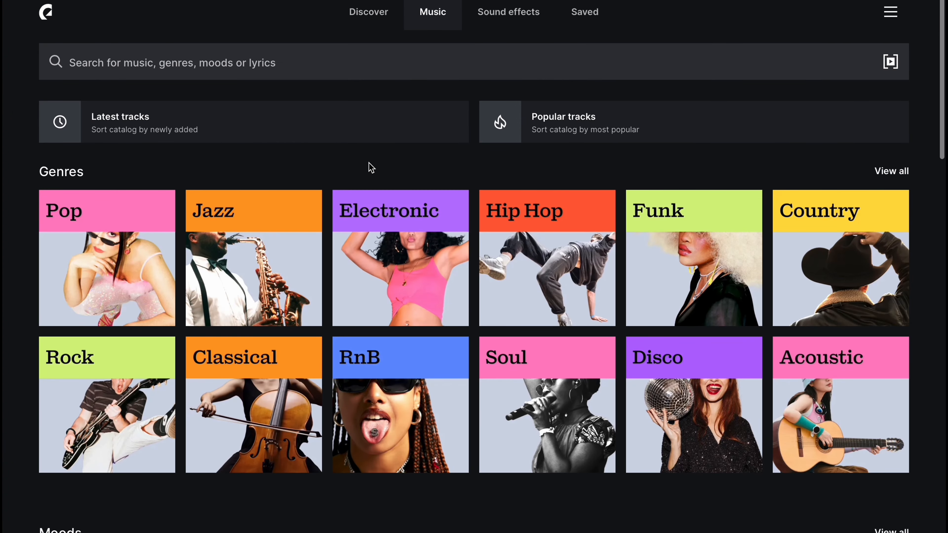
{"action": "scroll", "coordinate": [371, 168], "scroll_direction": "down", "scroll_amount": 15}
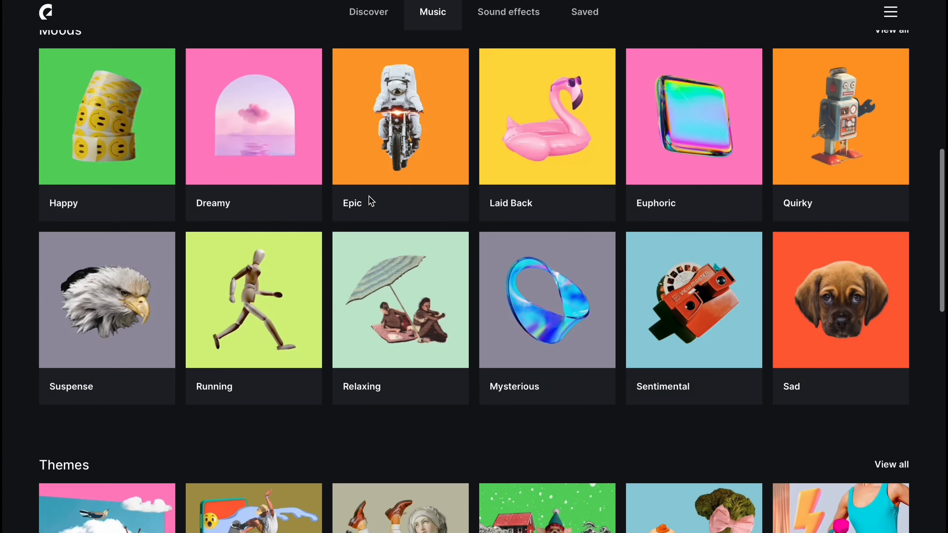
{"action": "scroll", "coordinate": [369, 198], "scroll_direction": "down", "scroll_amount": 5}
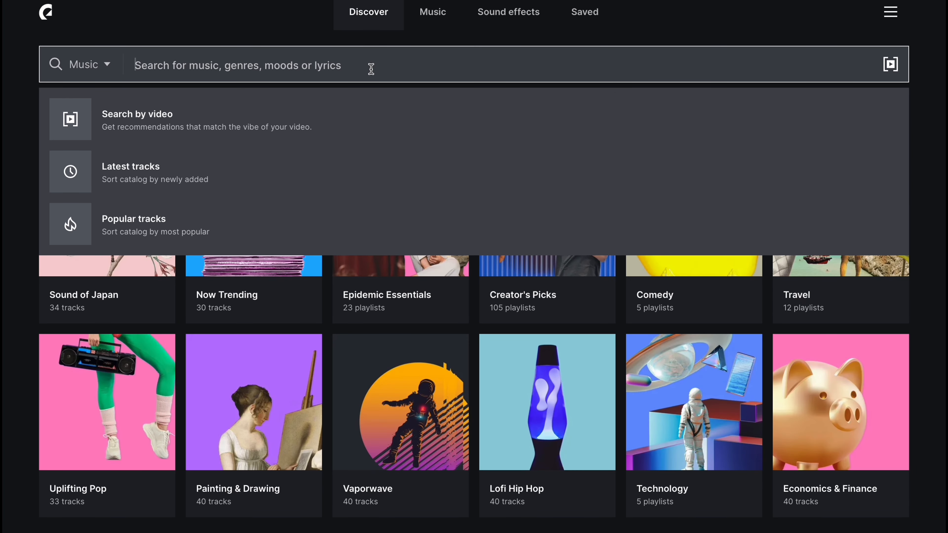
Step: Search the music catalog for "chilled out" and look through the matching tracks
{"action": "type", "text": "ch"}
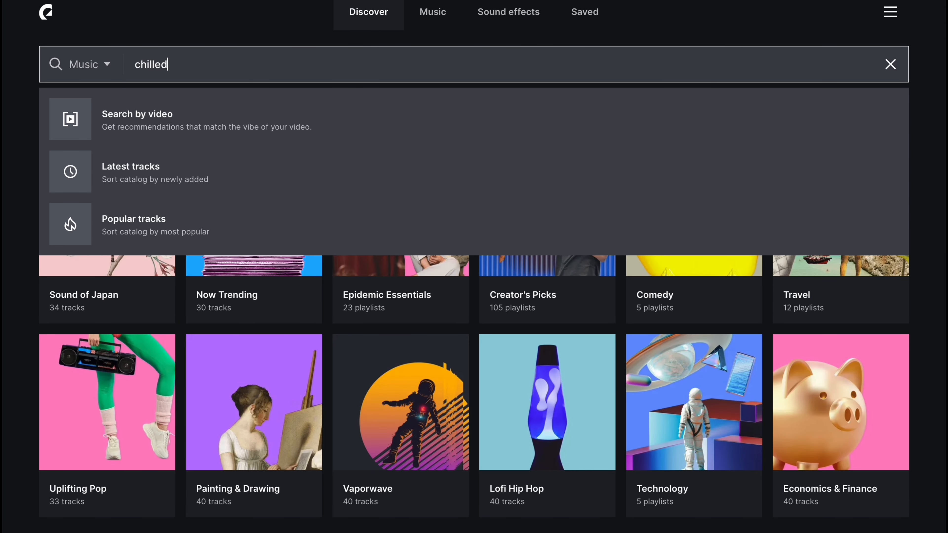
{"action": "type", "text": "illed"}
{"action": "key", "text": "Down"}
{"action": "key", "text": "Return"}
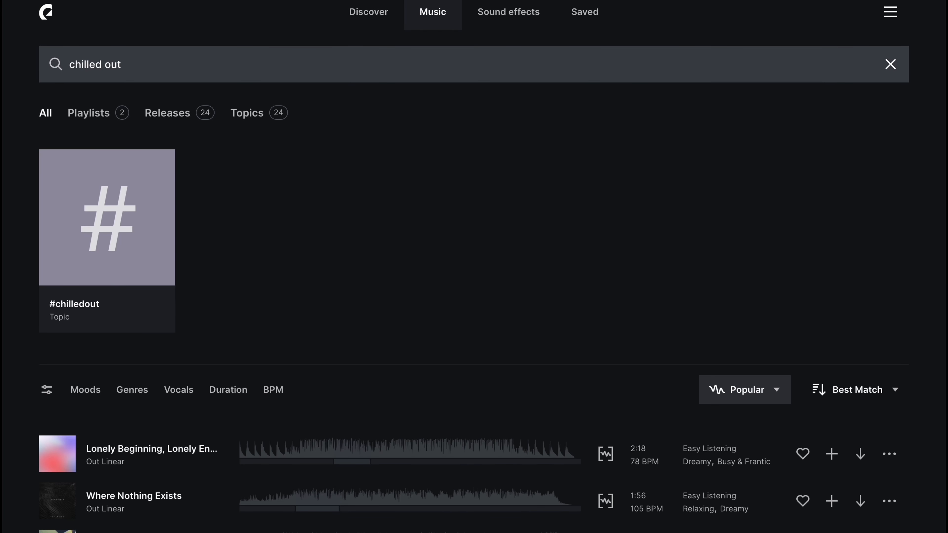
{"action": "scroll", "coordinate": [311, 214], "scroll_direction": "down", "scroll_amount": 9}
{"action": "left_click", "coordinate": [60, 299]}
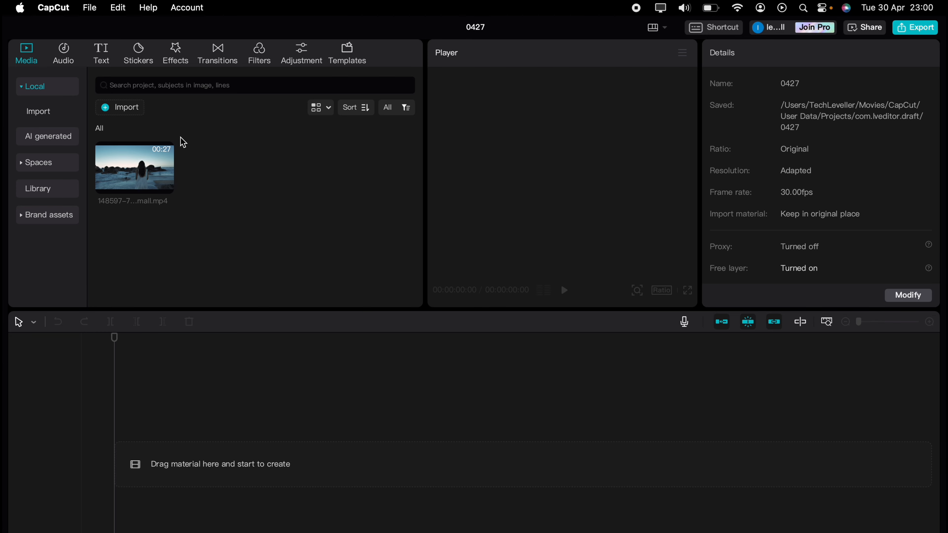
Step: In CapCut, add a default text clip at the start of the timeline and change its wording to "JOY"
{"action": "left_click", "coordinate": [106, 62]}
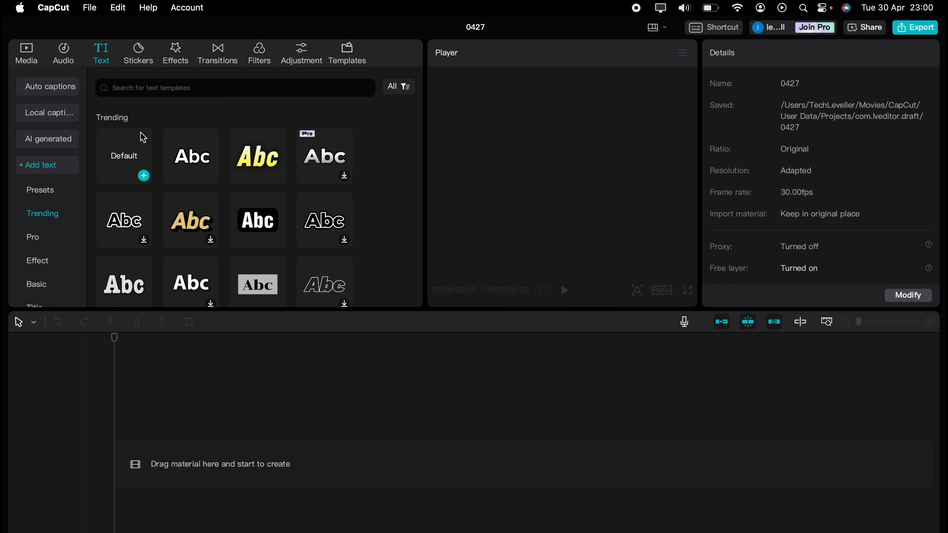
{"action": "left_click_drag", "start_coordinate": [143, 137], "coordinate": [129, 447]}
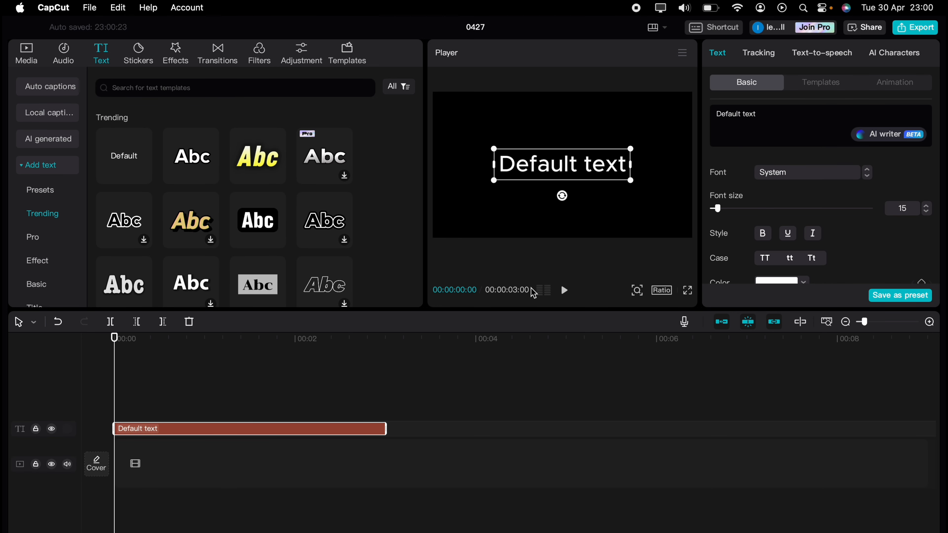
{"action": "left_click", "coordinate": [776, 114]}
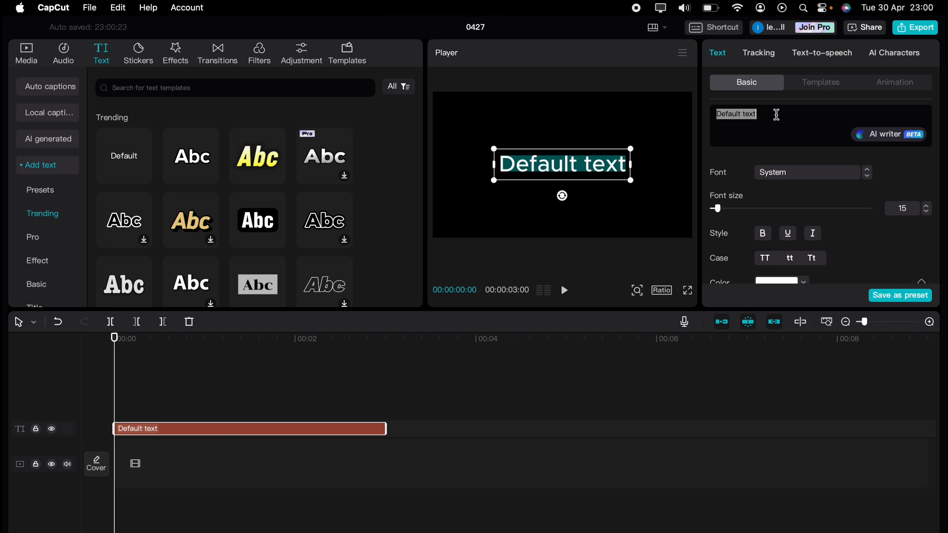
{"action": "type", "text": "JOY"}
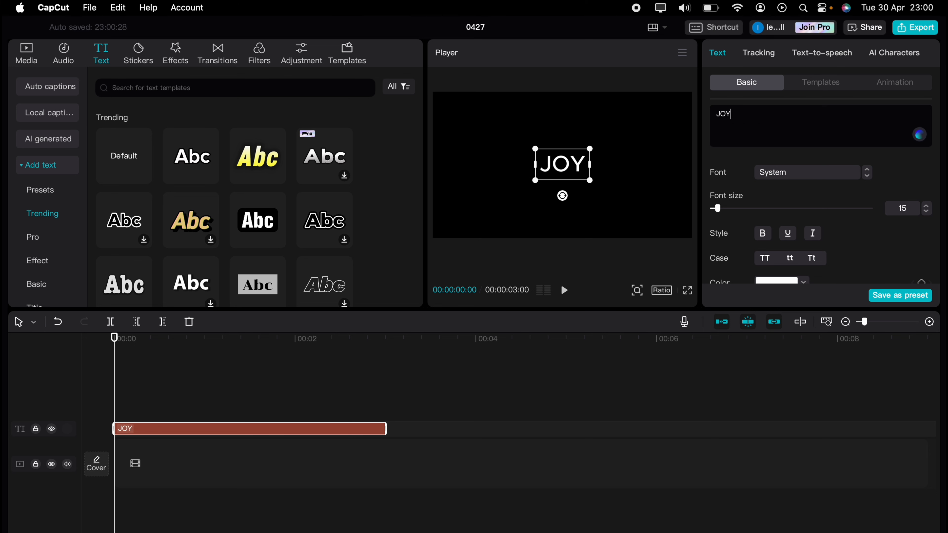
Step: Set the JOY text's font to Kanit-Bold and its font size to 60
{"action": "left_click", "coordinate": [831, 177]}
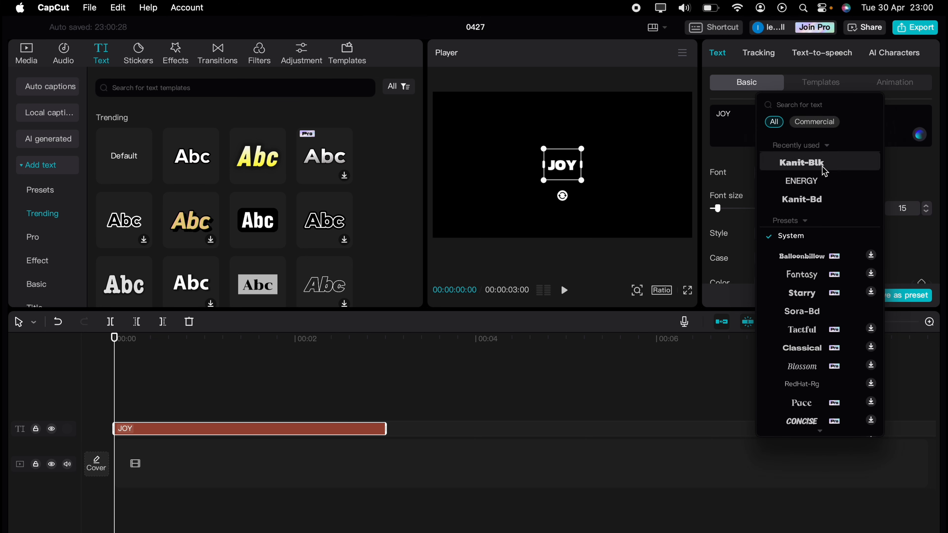
{"action": "left_click", "coordinate": [814, 201]}
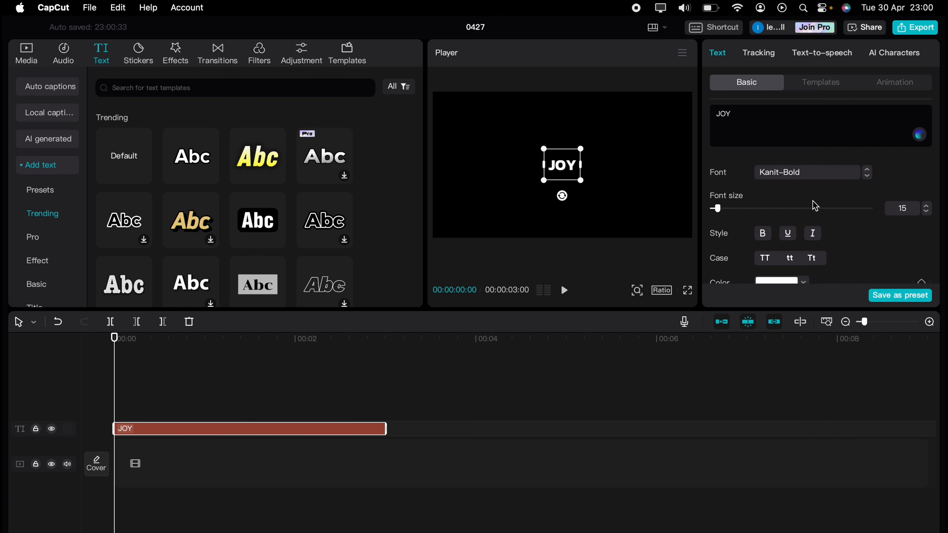
{"action": "left_click", "coordinate": [925, 206]}
{"action": "left_click", "coordinate": [927, 212]}
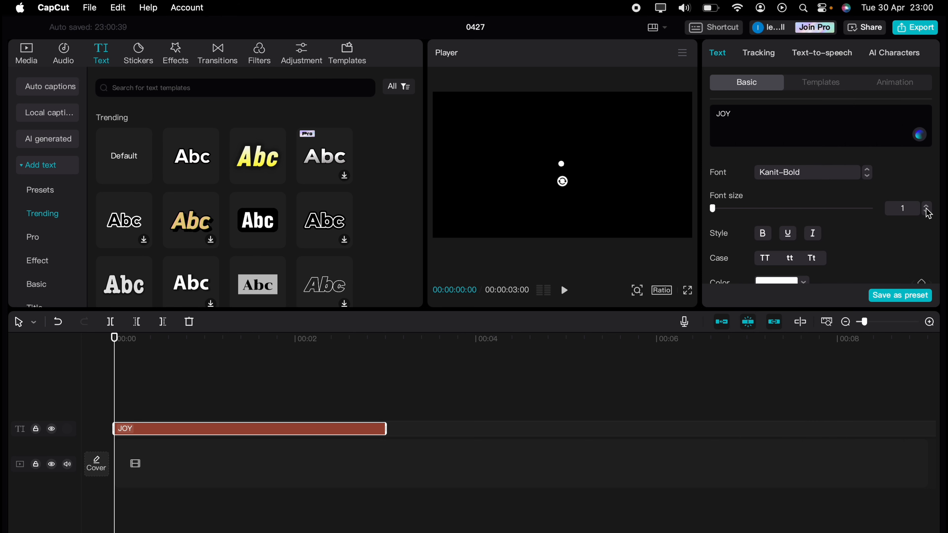
{"action": "left_click", "coordinate": [927, 206]}
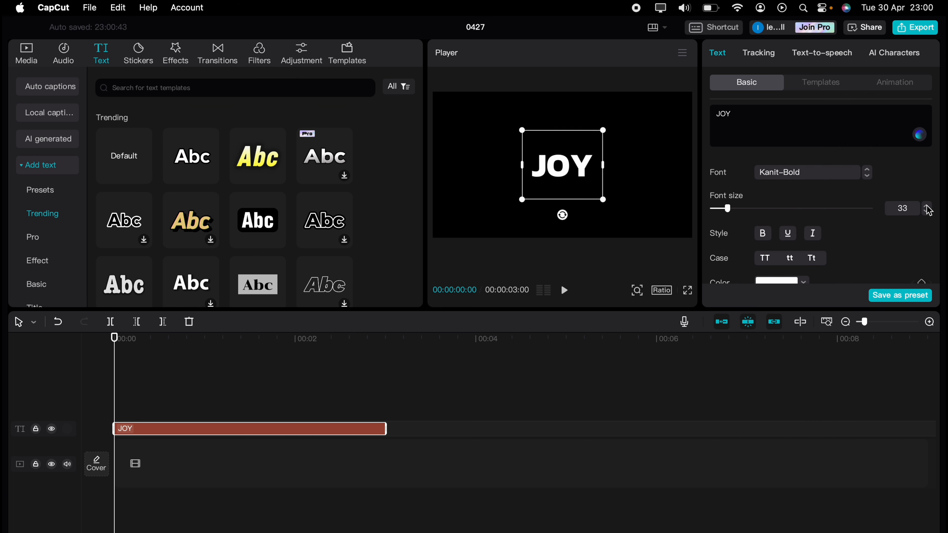
{"action": "left_click", "coordinate": [927, 212]}
{"action": "left_click", "coordinate": [928, 207]}
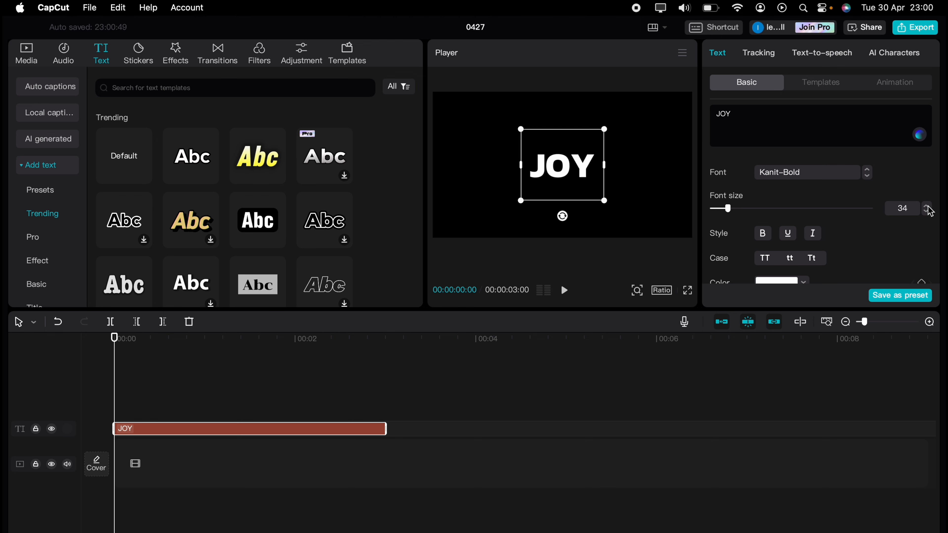
{"action": "mouse_move", "coordinate": [746, 207]}
{"action": "left_mouse_down"}
{"action": "mouse_move", "coordinate": [760, 208]}
{"action": "mouse_move", "coordinate": [743, 209]}
{"action": "left_mouse_up"}
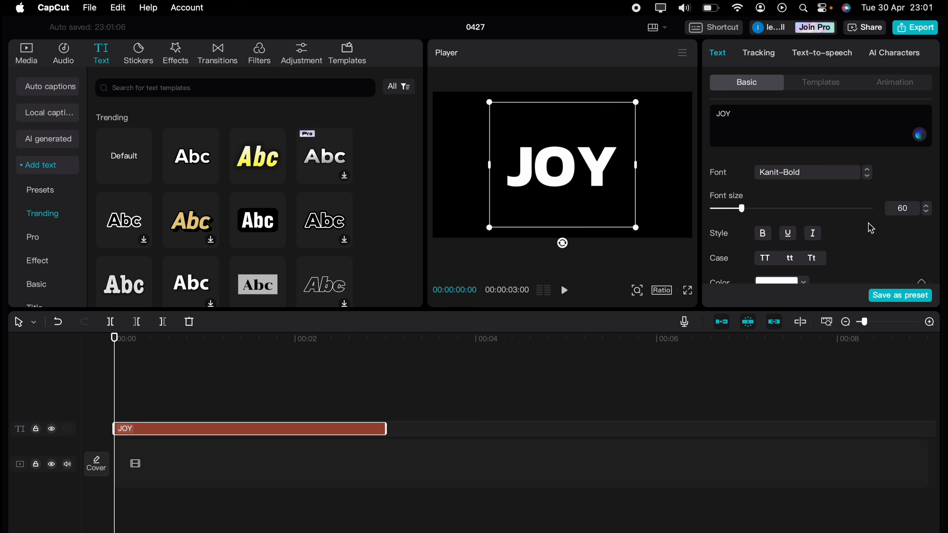
Step: Keyframe the JOY text's position and size at the clip's start, and set its scale to 500% at the 3-second end
{"action": "scroll", "coordinate": [876, 224], "scroll_direction": "down", "scroll_amount": 5}
{"action": "scroll", "coordinate": [866, 232], "scroll_direction": "down", "scroll_amount": 5}
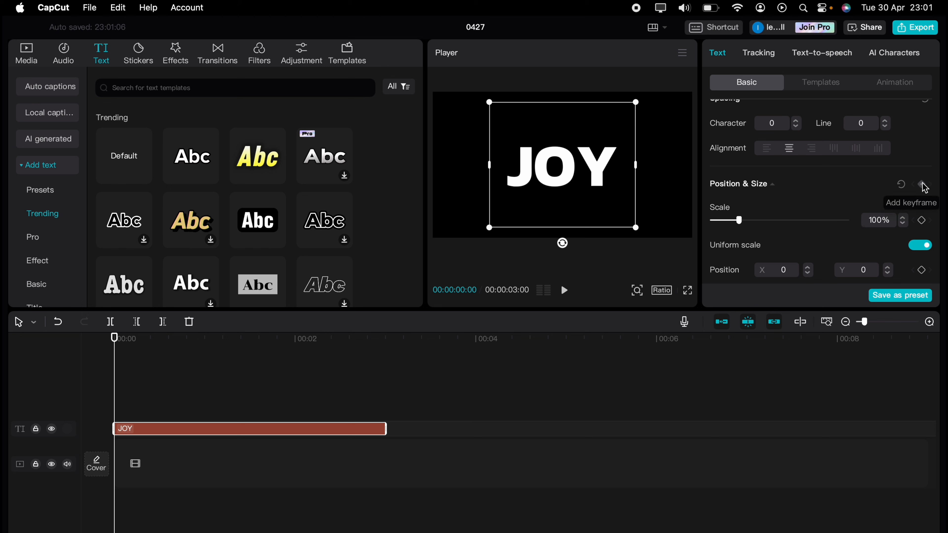
{"action": "left_click", "coordinate": [923, 184]}
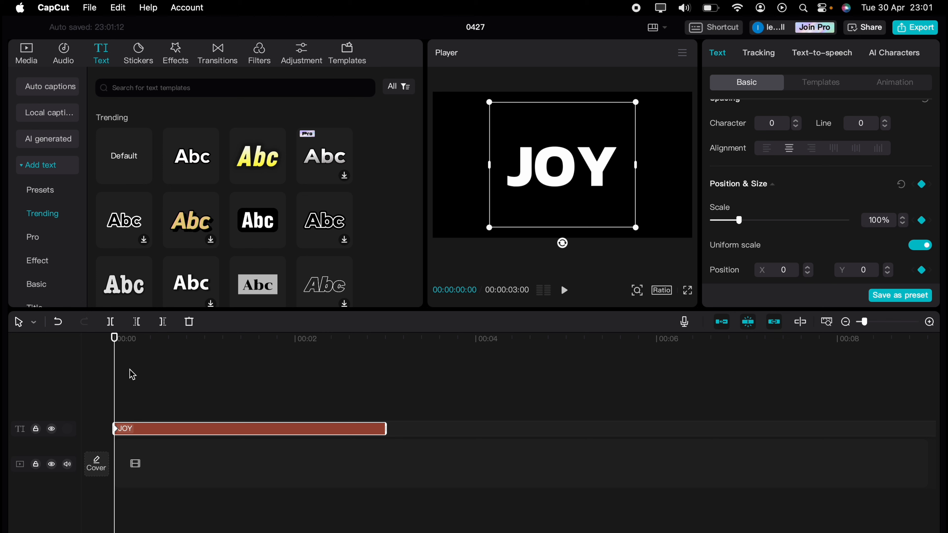
{"action": "left_click_drag", "start_coordinate": [118, 373], "coordinate": [384, 365]}
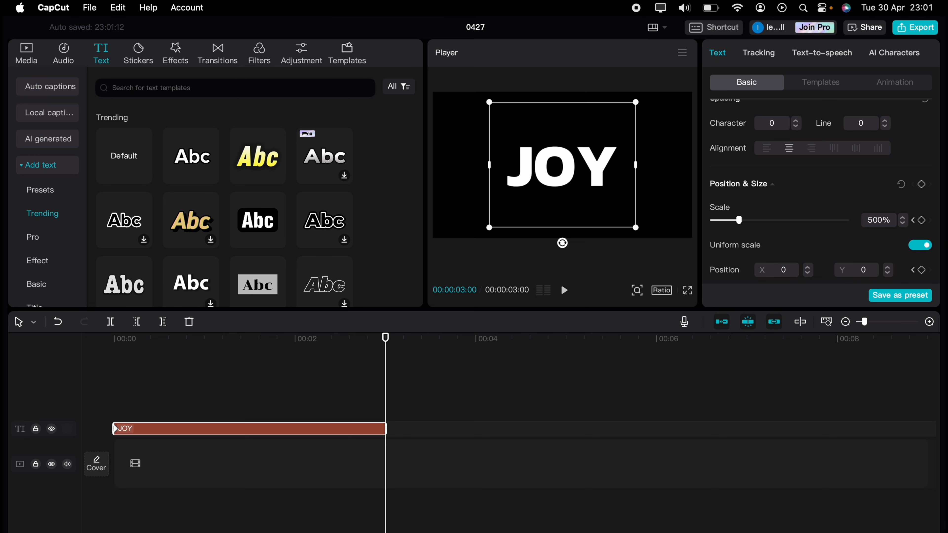
{"action": "key", "text": "Return"}
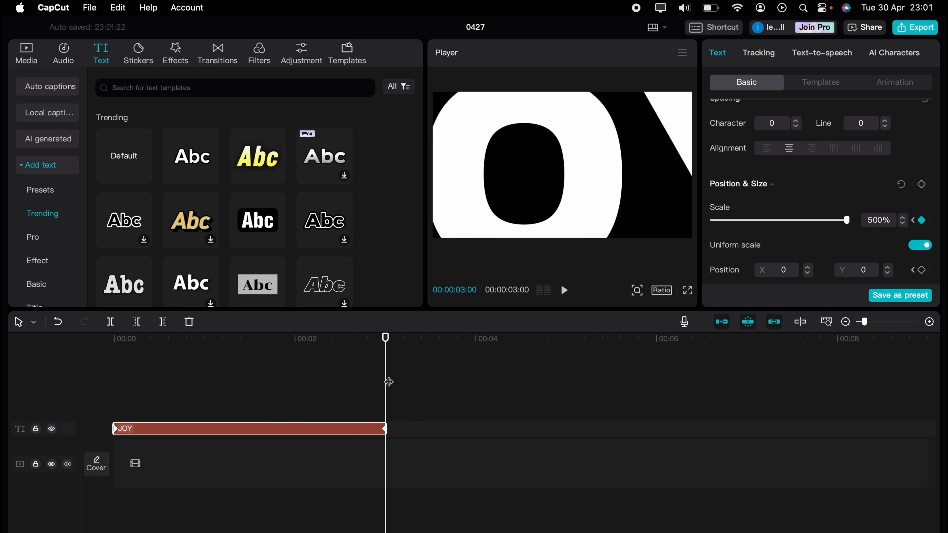
Step: Preview the text zoom from the start and export it as a 4K HEVC mov video at 30fps
{"action": "left_click_drag", "start_coordinate": [389, 382], "coordinate": [99, 398]}
{"action": "key", "text": "space"}
{"action": "left_click", "coordinate": [912, 28]}
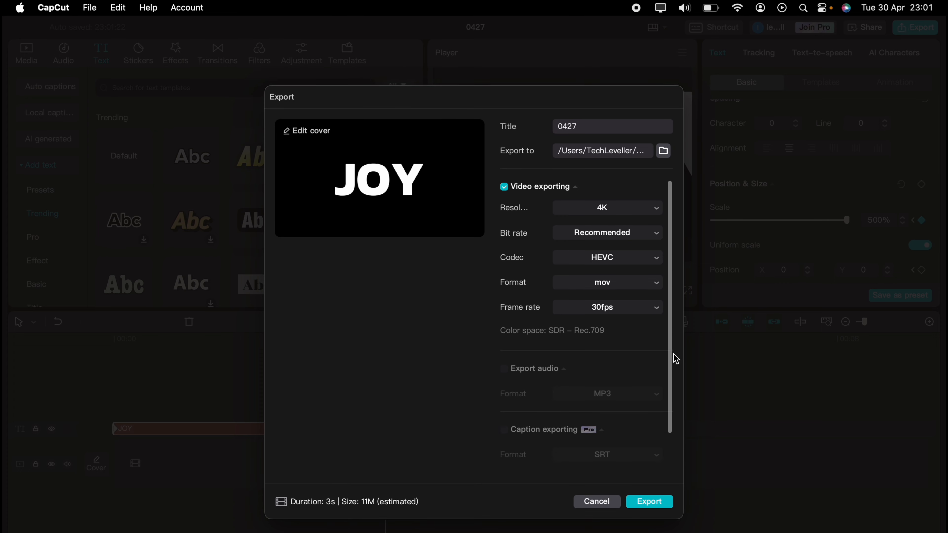
{"action": "left_click", "coordinate": [646, 502]}
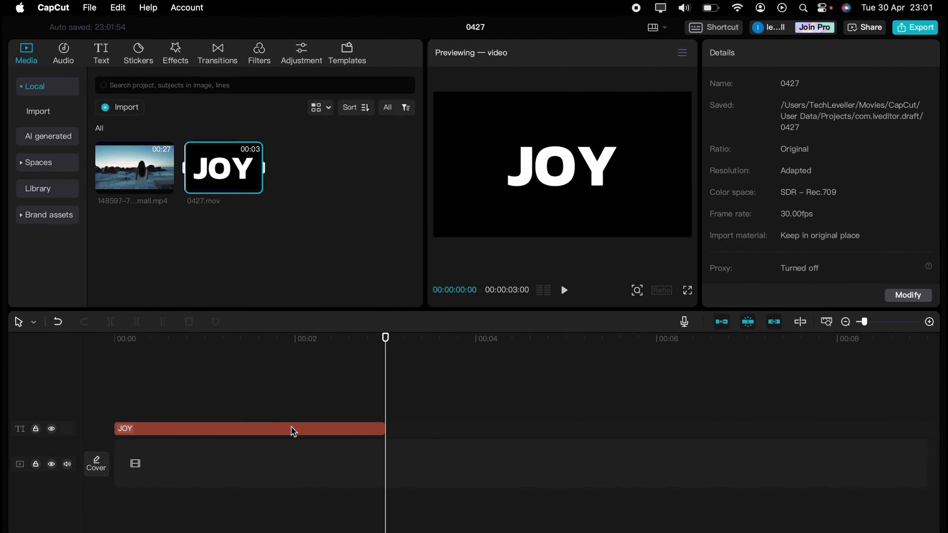
Step: Replace the text clip with 0427.mov, stacked above the beach video at the start of the timeline
{"action": "left_click", "coordinate": [293, 431]}
{"action": "key", "text": "BackSpace"}
{"action": "left_click_drag", "start_coordinate": [218, 189], "coordinate": [131, 438]}
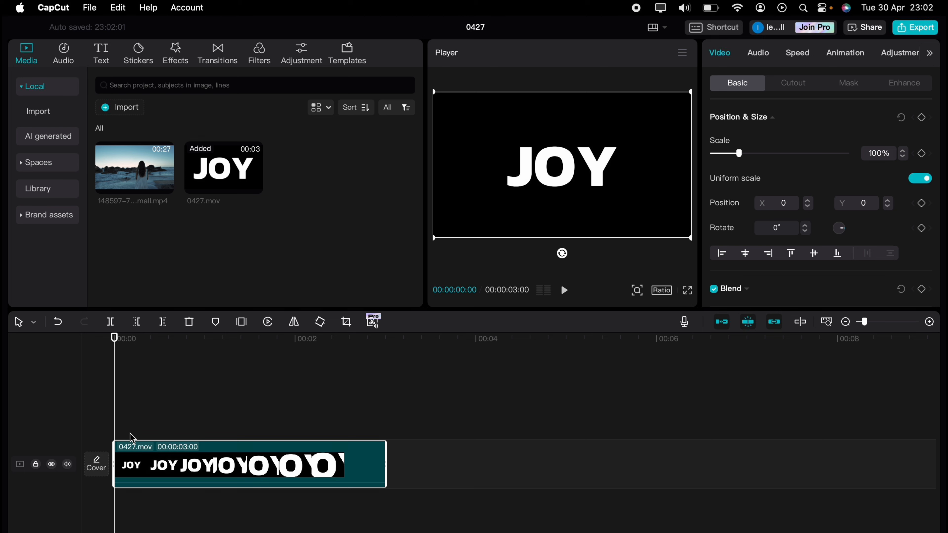
{"action": "left_click_drag", "start_coordinate": [132, 185], "coordinate": [117, 516]}
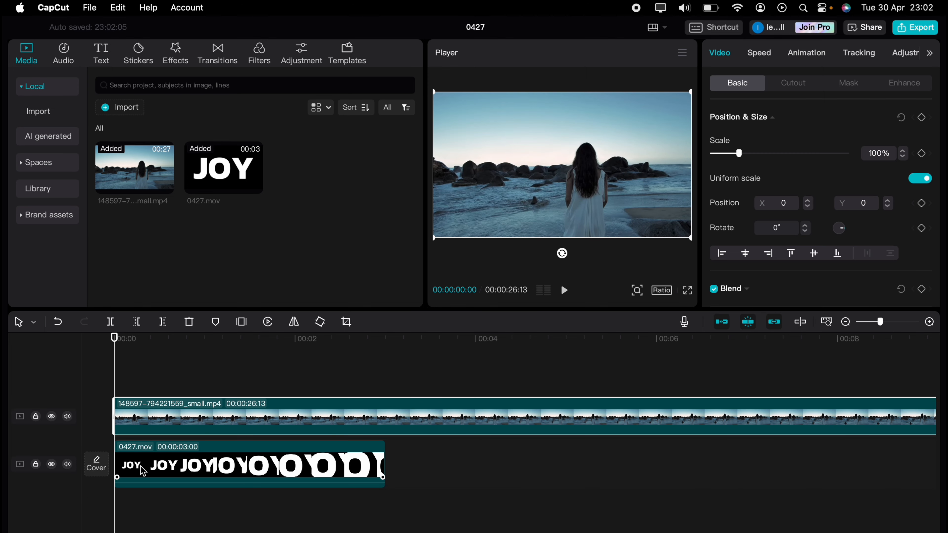
{"action": "left_click_drag", "start_coordinate": [143, 472], "coordinate": [151, 373]}
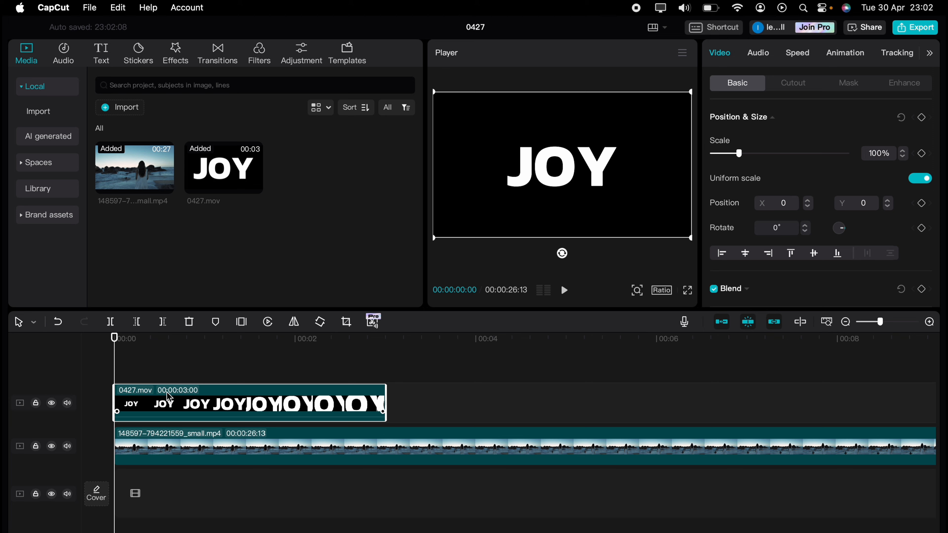
Step: Set the blend mode of the 0427.mov overlay to Multiply and play back the masked text effect
{"action": "scroll", "coordinate": [771, 280], "scroll_direction": "down", "scroll_amount": 3}
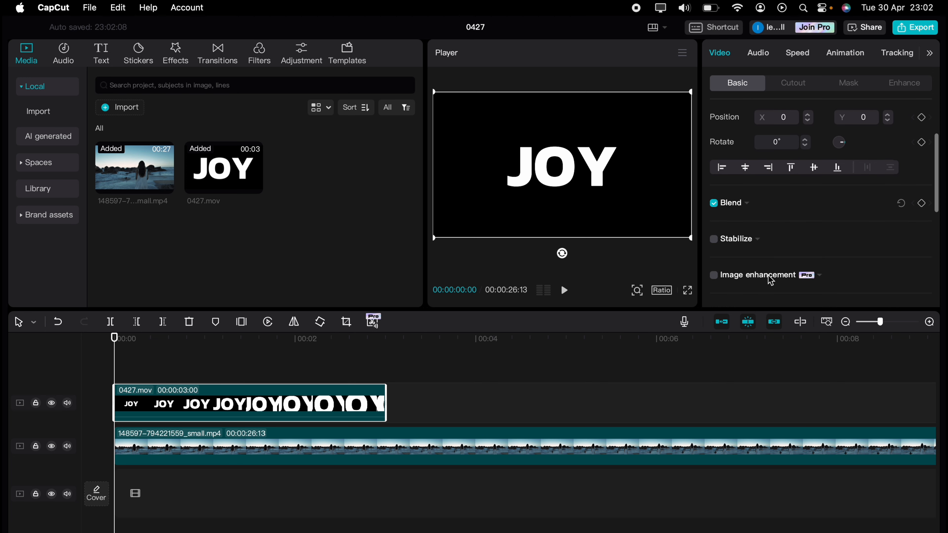
{"action": "left_click", "coordinate": [749, 202]}
{"action": "left_click", "coordinate": [748, 202]}
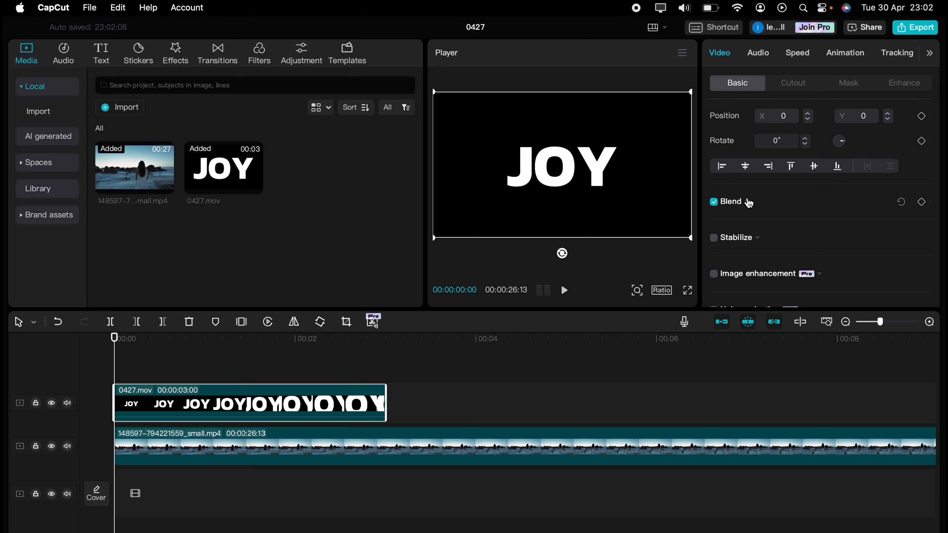
{"action": "left_click", "coordinate": [749, 203]}
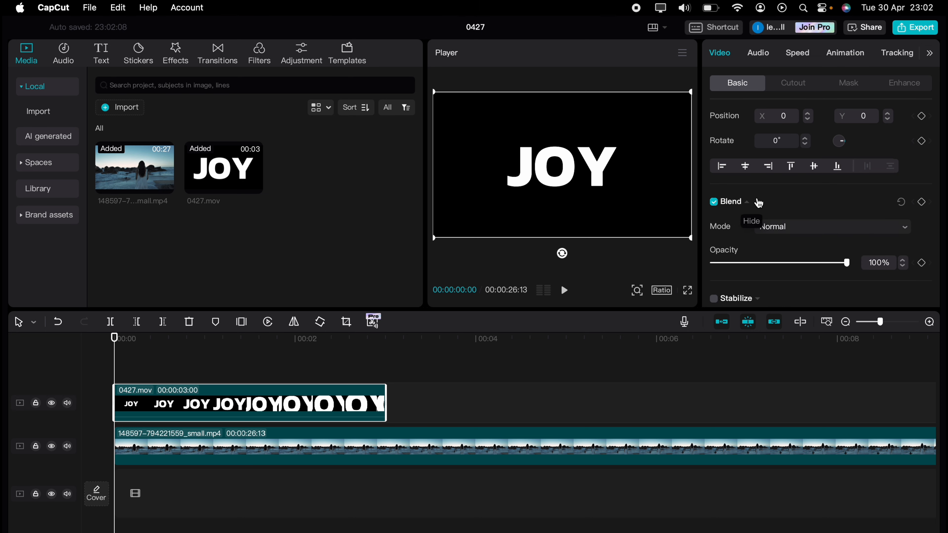
{"action": "left_click", "coordinate": [815, 227]}
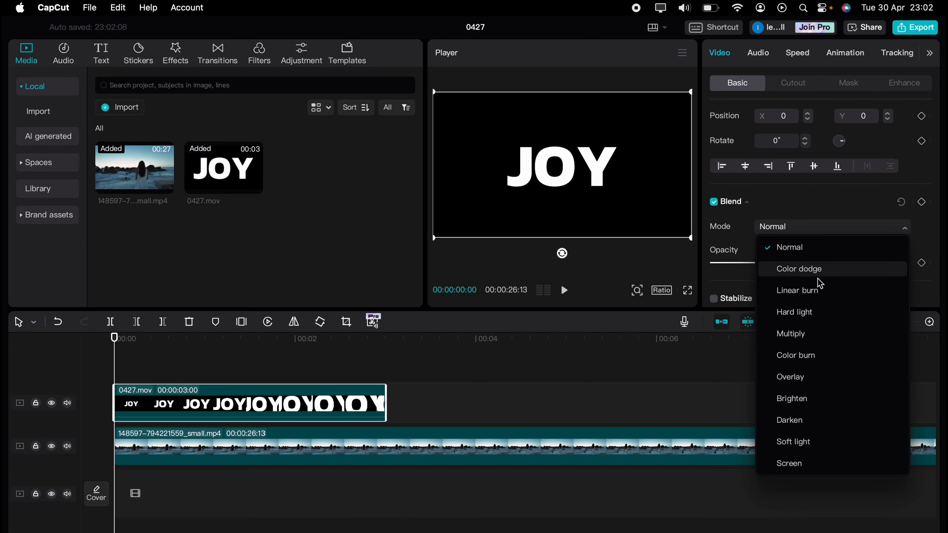
{"action": "left_click", "coordinate": [809, 341]}
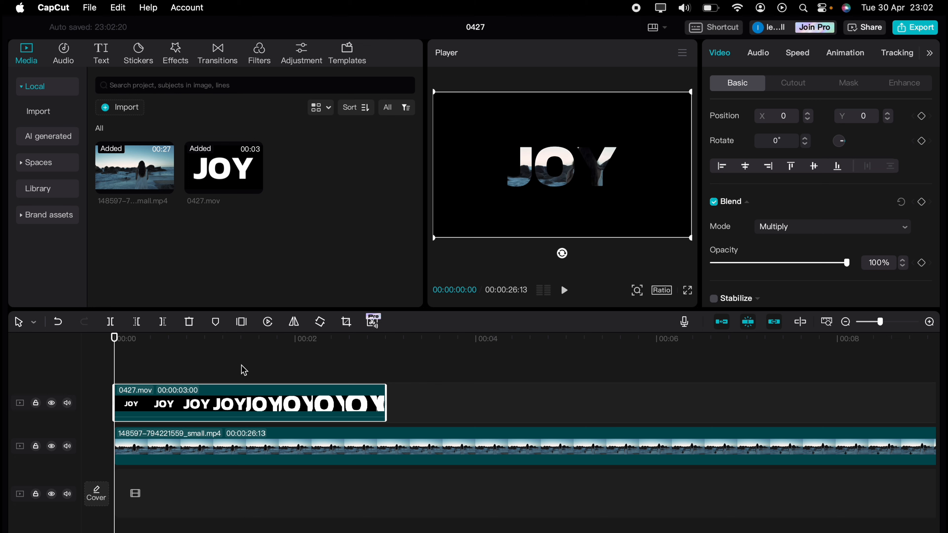
{"action": "key", "text": "space"}
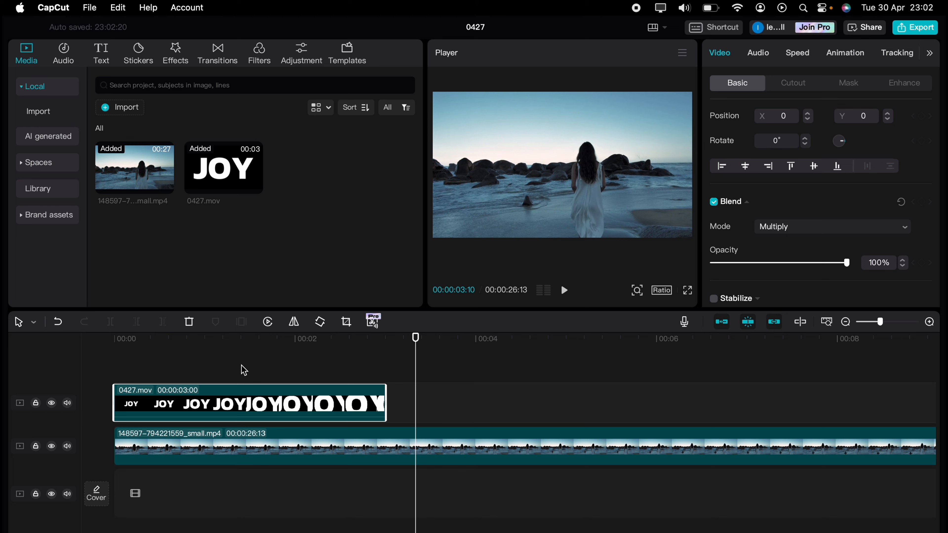
{"action": "left_click_drag", "start_coordinate": [172, 360], "coordinate": [114, 361]}
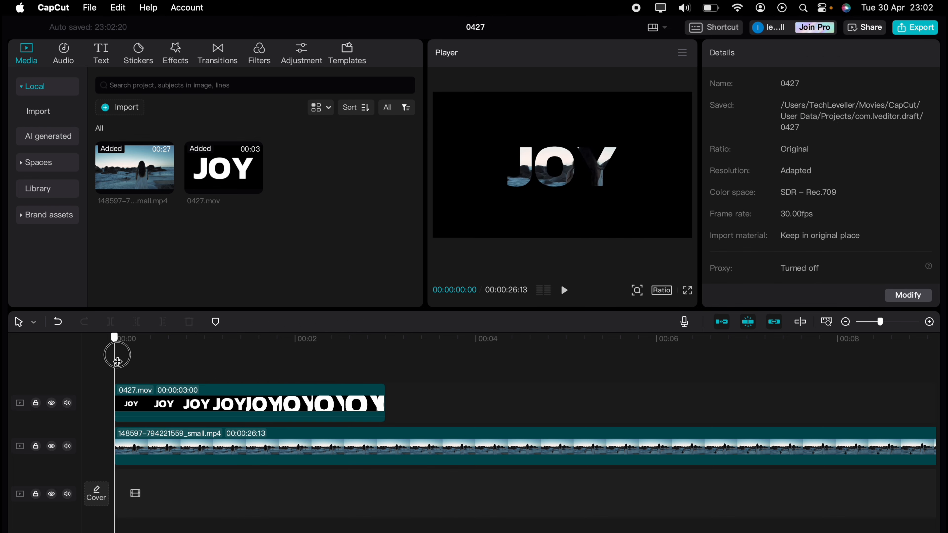
Step: Scale the beach video to 141%, move it to X -553, Y -121, and preview the effect from the start
{"action": "left_click", "coordinate": [232, 441]}
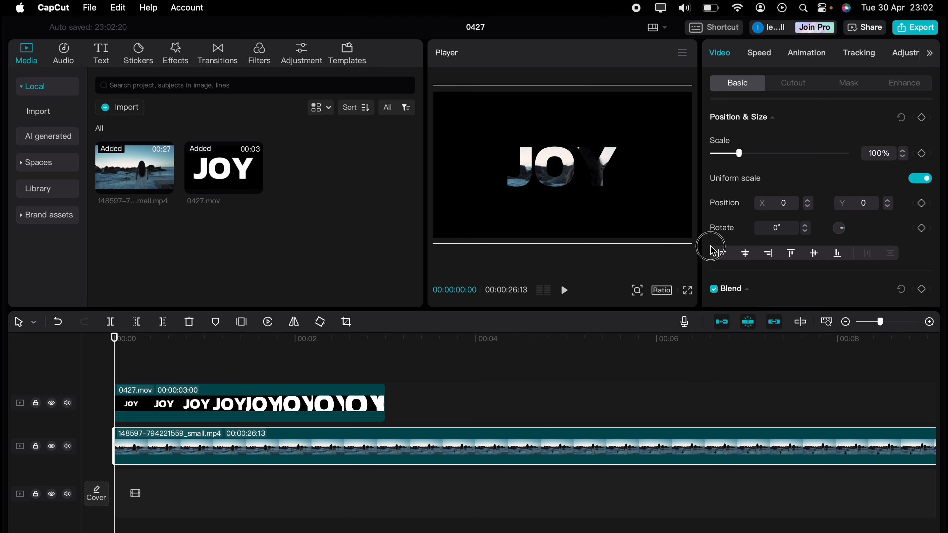
{"action": "left_click_drag", "start_coordinate": [615, 205], "coordinate": [577, 214]}
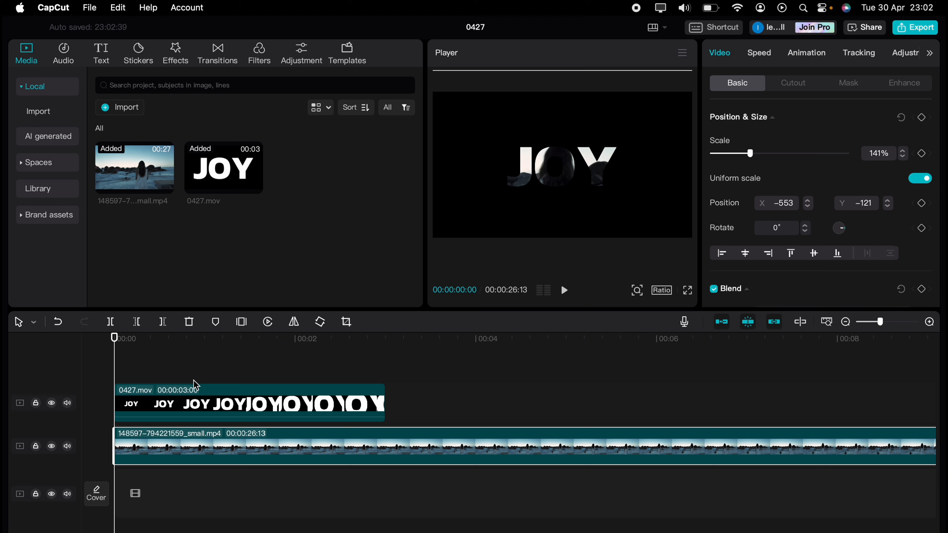
{"action": "left_click", "coordinate": [110, 375]}
{"action": "key", "text": "space"}
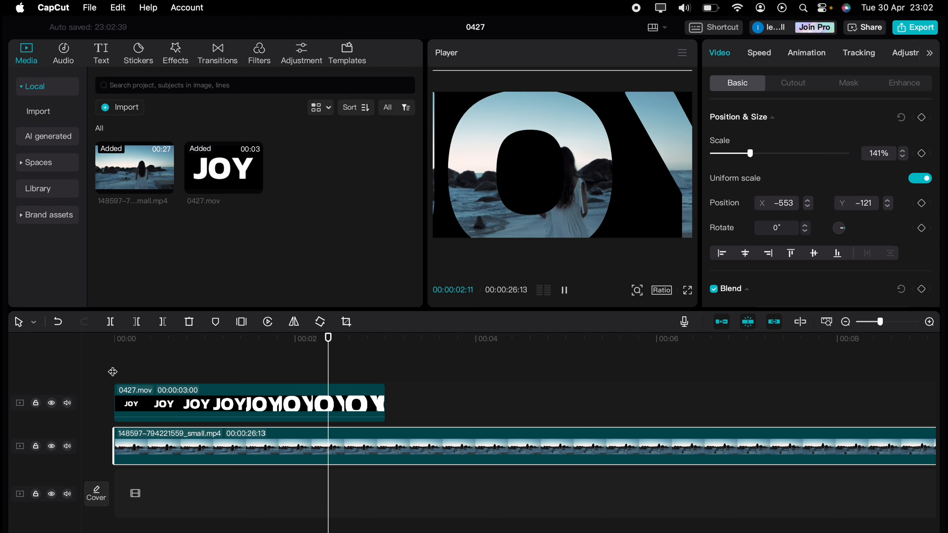
{"action": "key", "text": "space"}
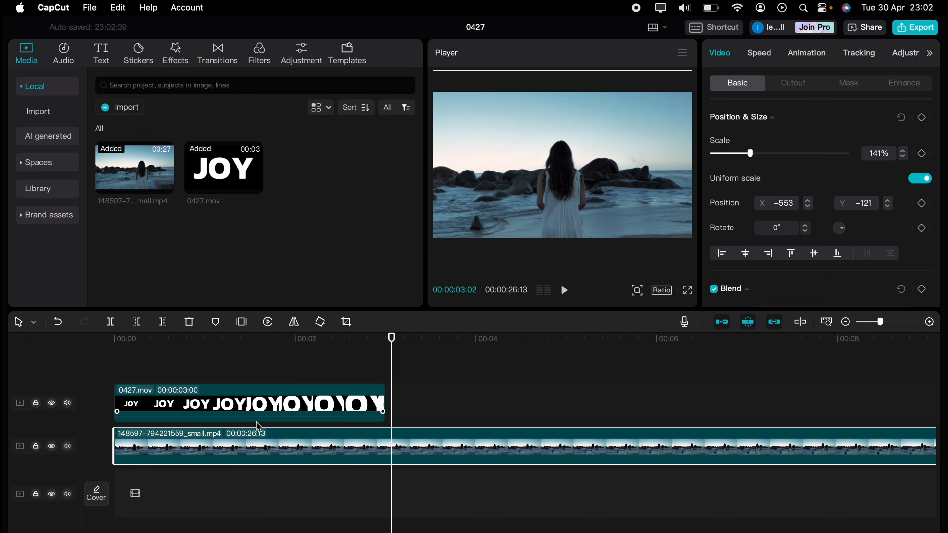
Step: Reposition the beach video to X -330, Y -213 and preview the JOY reveal from the start
{"action": "left_click_drag", "start_coordinate": [496, 209], "coordinate": [507, 216]}
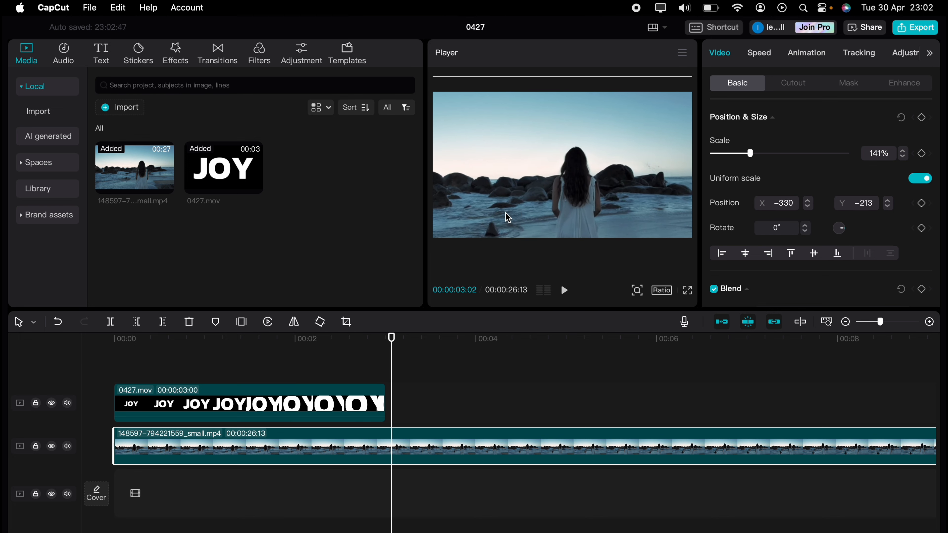
{"action": "left_click", "coordinate": [218, 365]}
{"action": "left_click", "coordinate": [195, 362]}
{"action": "left_click_drag", "start_coordinate": [195, 362], "coordinate": [80, 357]}
{"action": "key", "text": "space"}
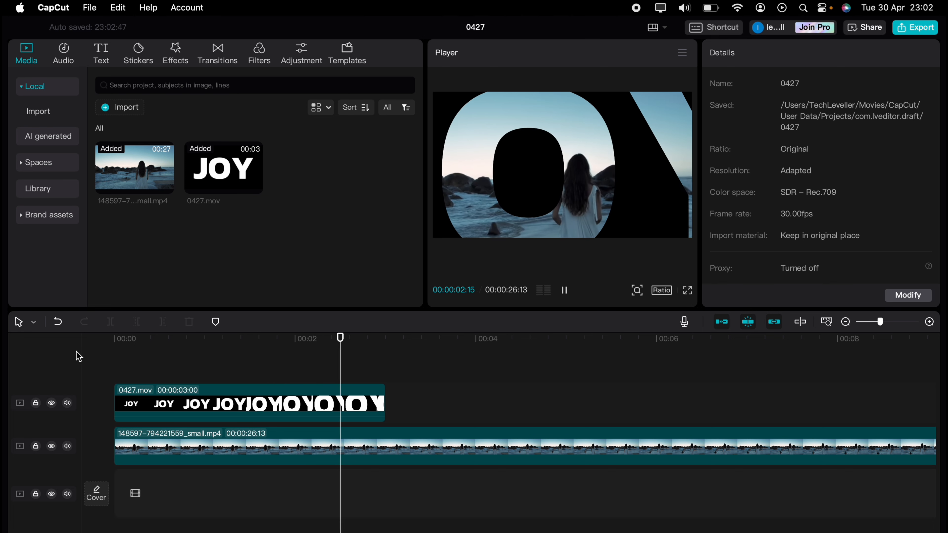
{"action": "key", "text": "space"}
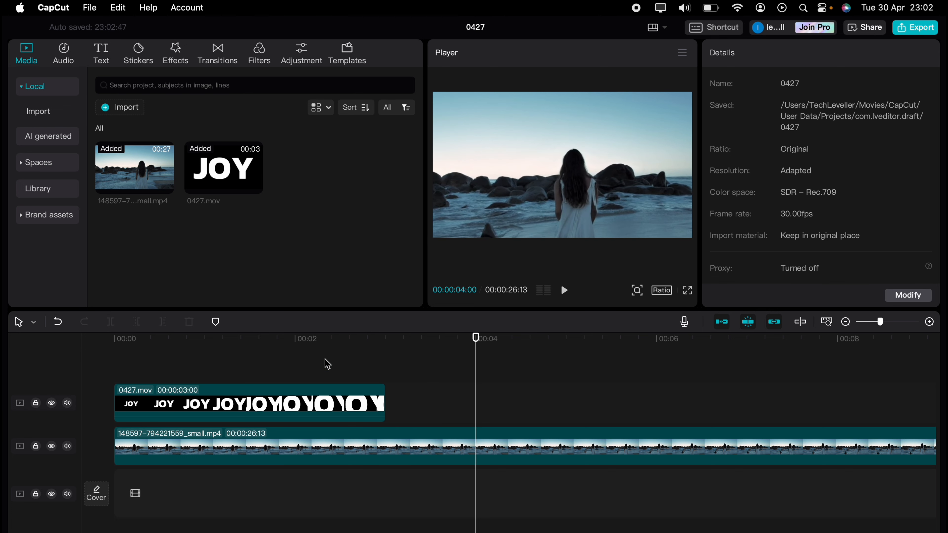
Step: Apply the Zoom In exit animation to the 0427.mov overlay clip
{"action": "left_click", "coordinate": [359, 398]}
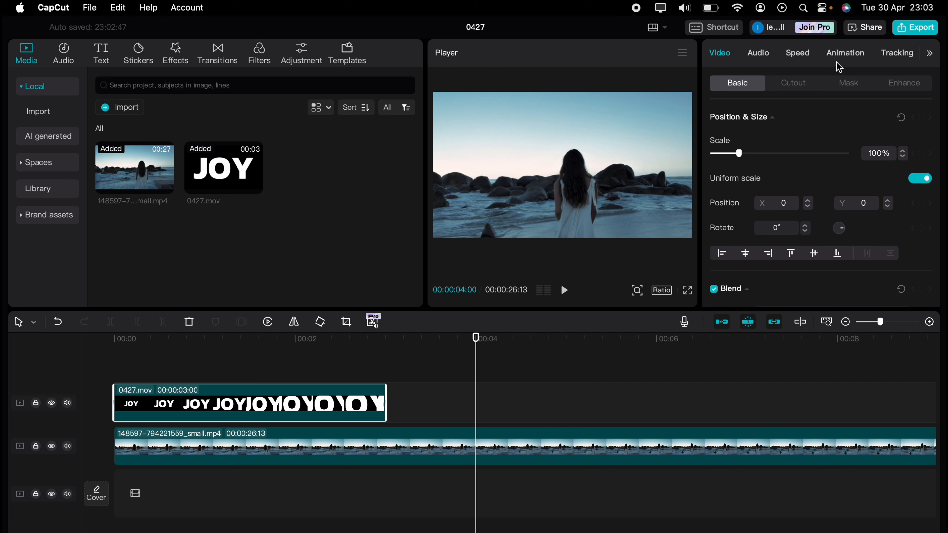
{"action": "left_click", "coordinate": [841, 56]}
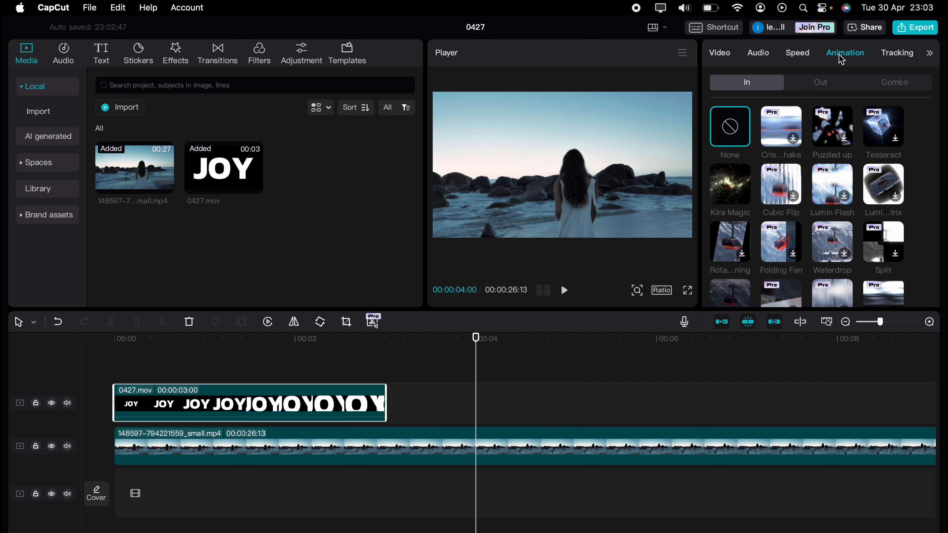
{"action": "left_click", "coordinate": [823, 84]}
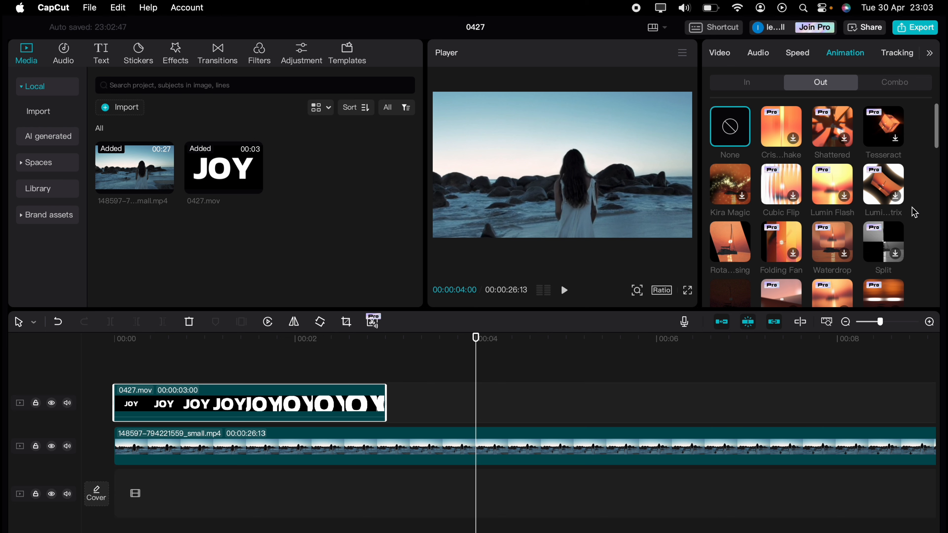
{"action": "scroll", "coordinate": [914, 212], "scroll_direction": "down", "scroll_amount": 5}
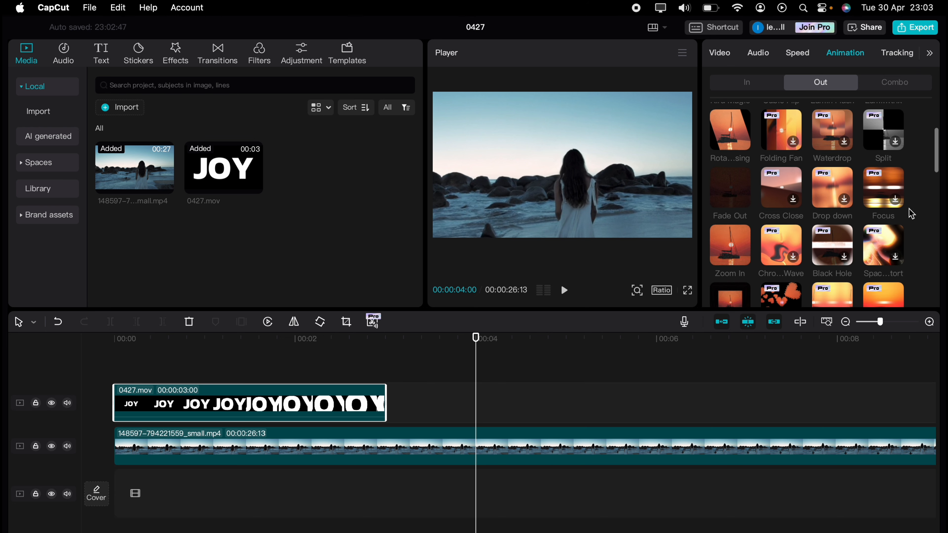
{"action": "scroll", "coordinate": [910, 213], "scroll_direction": "down", "scroll_amount": 2}
{"action": "left_click", "coordinate": [714, 197]}
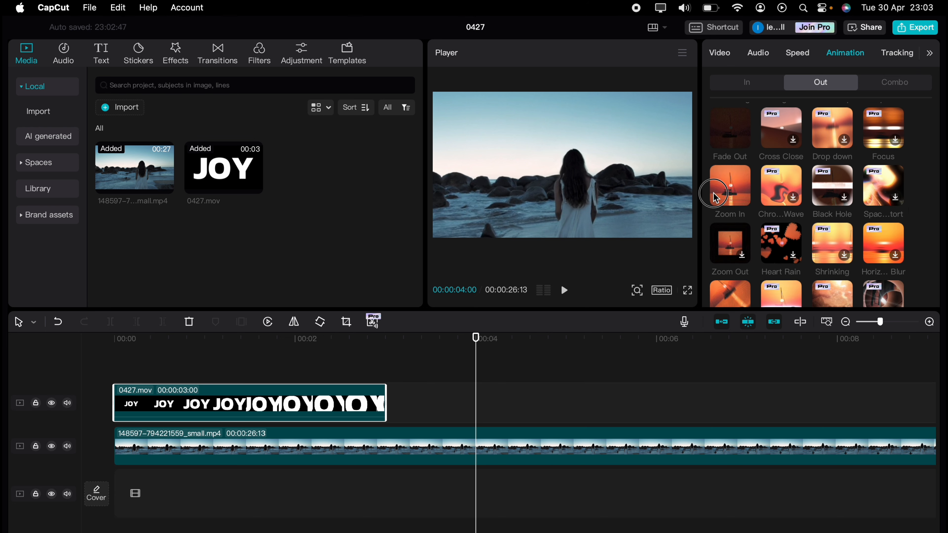
Step: Play the intro from the start to check the overlay's exit animation, and view the video in full screen
{"action": "left_click_drag", "start_coordinate": [237, 365], "coordinate": [111, 360]}
{"action": "key", "text": "space"}
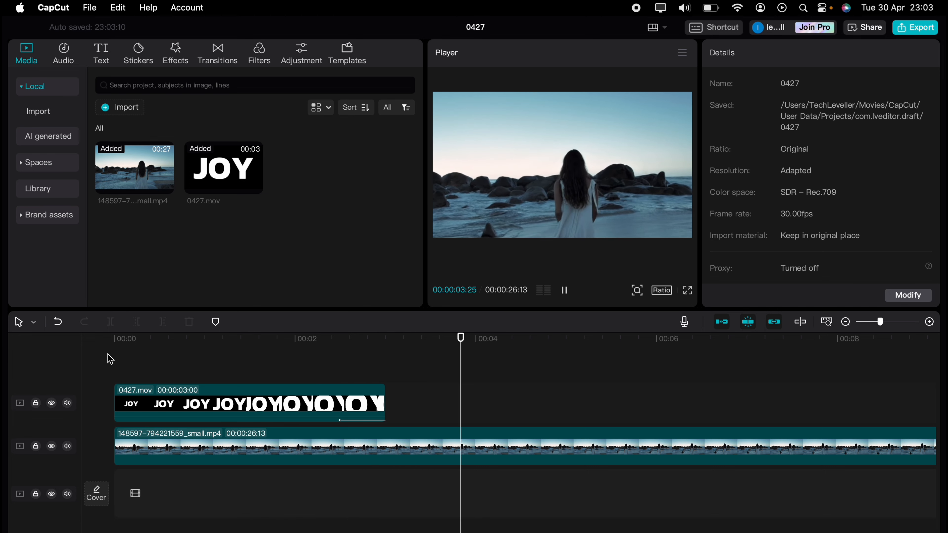
{"action": "key", "text": "space"}
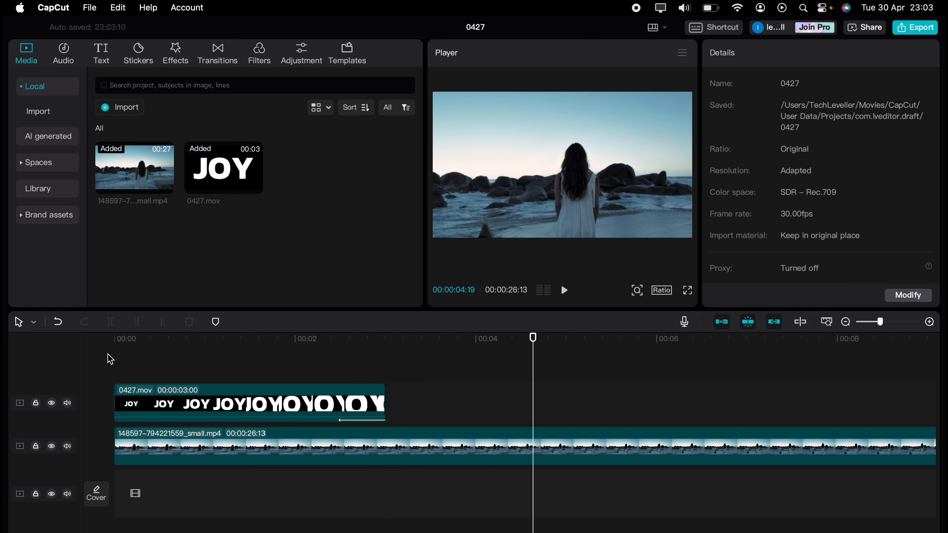
{"action": "left_click", "coordinate": [687, 290]}
{"action": "left_click", "coordinate": [420, 530]}
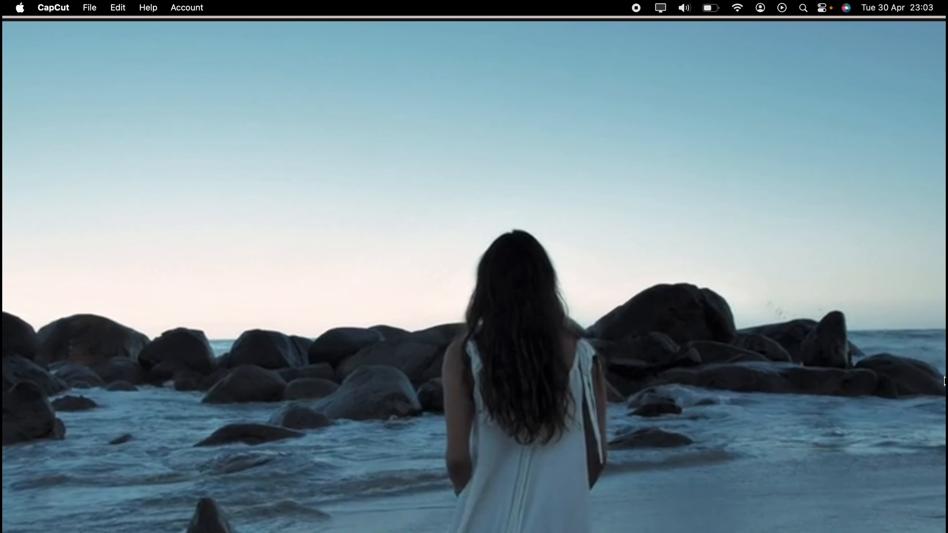
{"action": "mouse_move", "coordinate": [945, 372]}
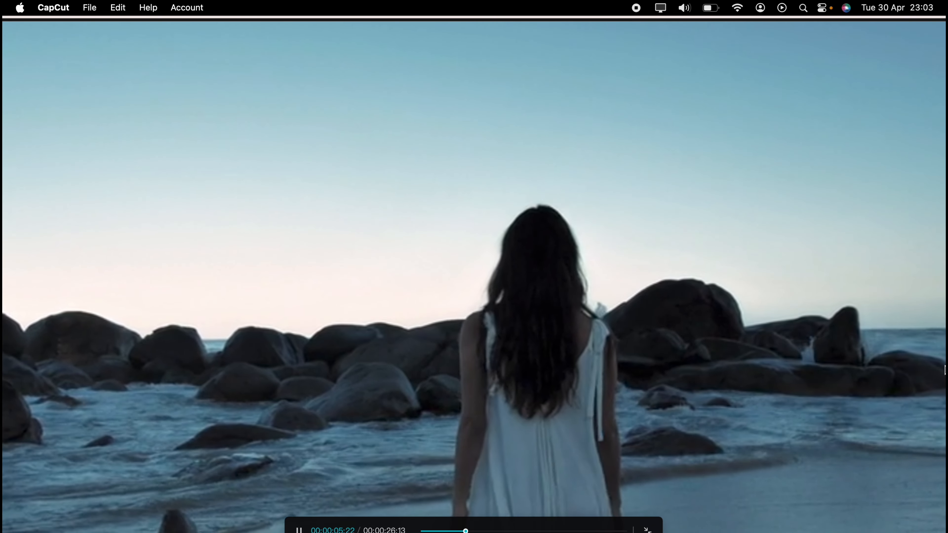
{"action": "key", "text": "Escape"}
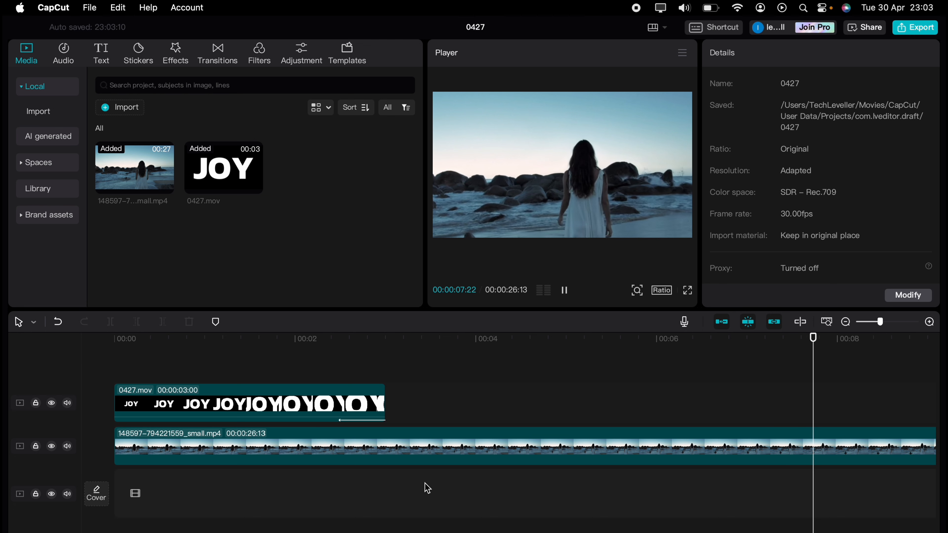
Step: Replay the JOY reveal from the start of the timeline and once more from about the one-second mark
{"action": "left_click", "coordinate": [153, 369]}
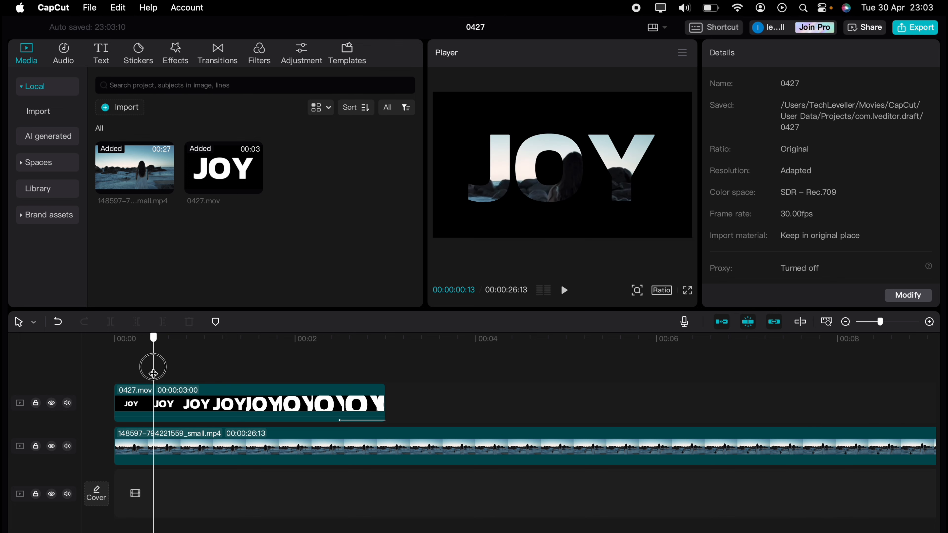
{"action": "left_click", "coordinate": [102, 371]}
{"action": "key", "text": "space"}
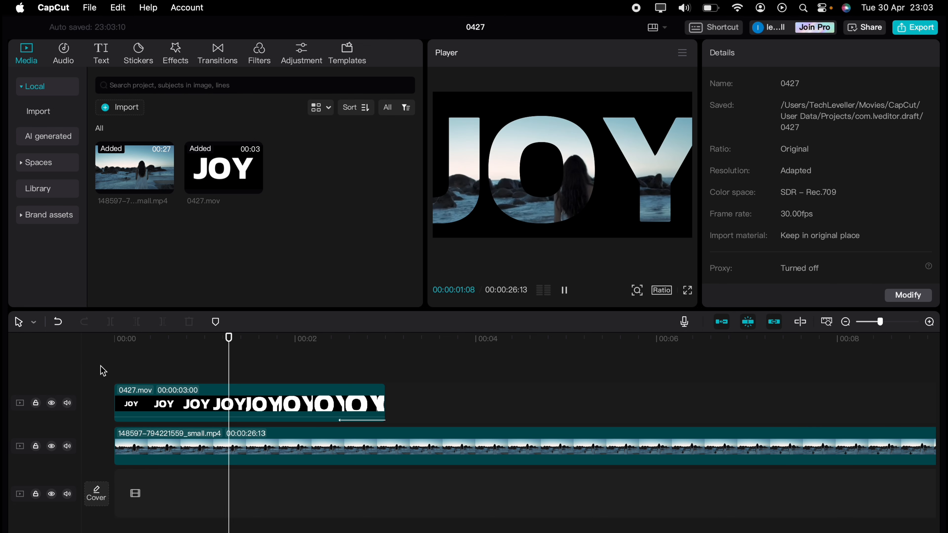
{"action": "key", "text": "space"}
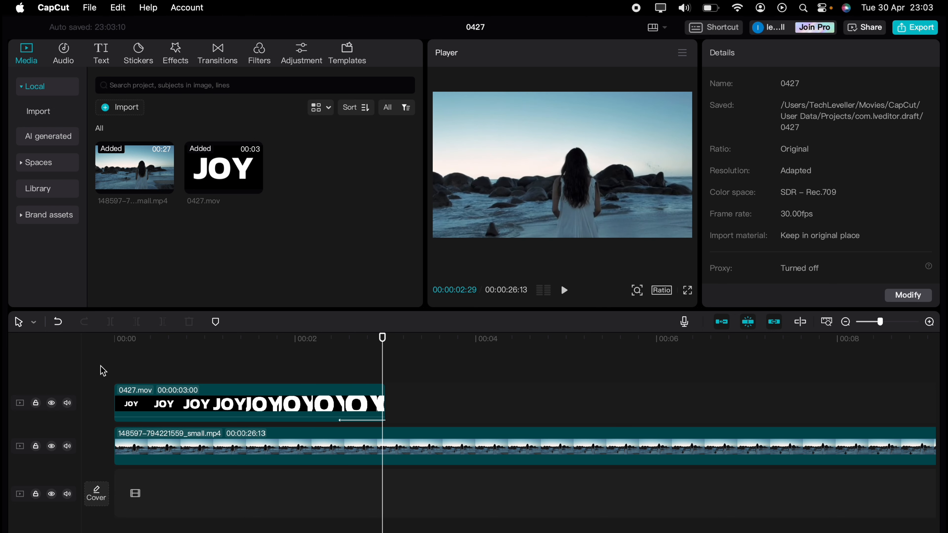
{"action": "left_click", "coordinate": [266, 367]}
{"action": "left_click_drag", "start_coordinate": [253, 367], "coordinate": [199, 362]}
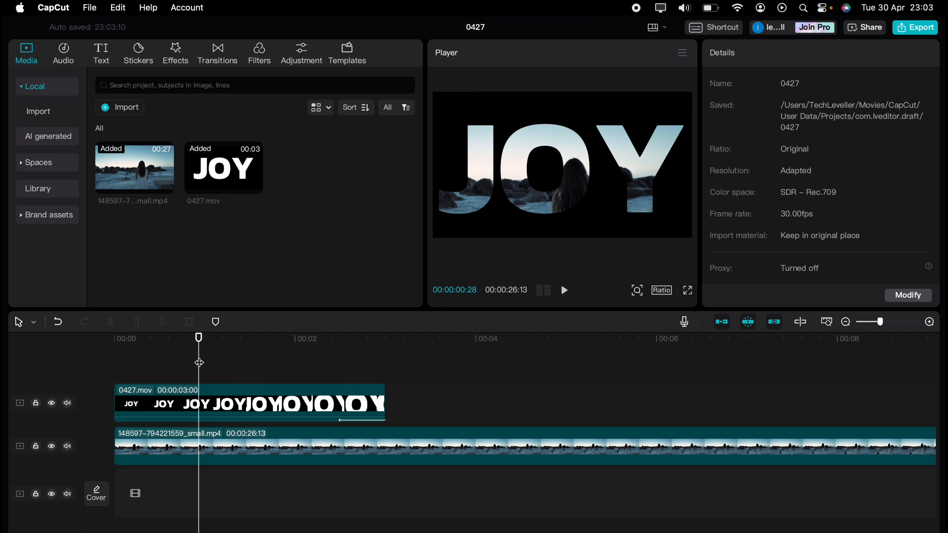
{"action": "key", "text": "space"}
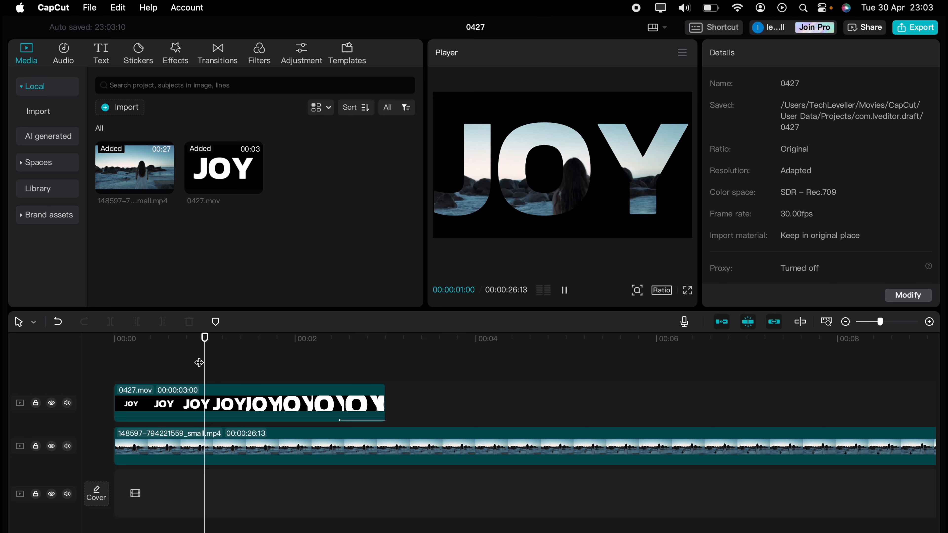